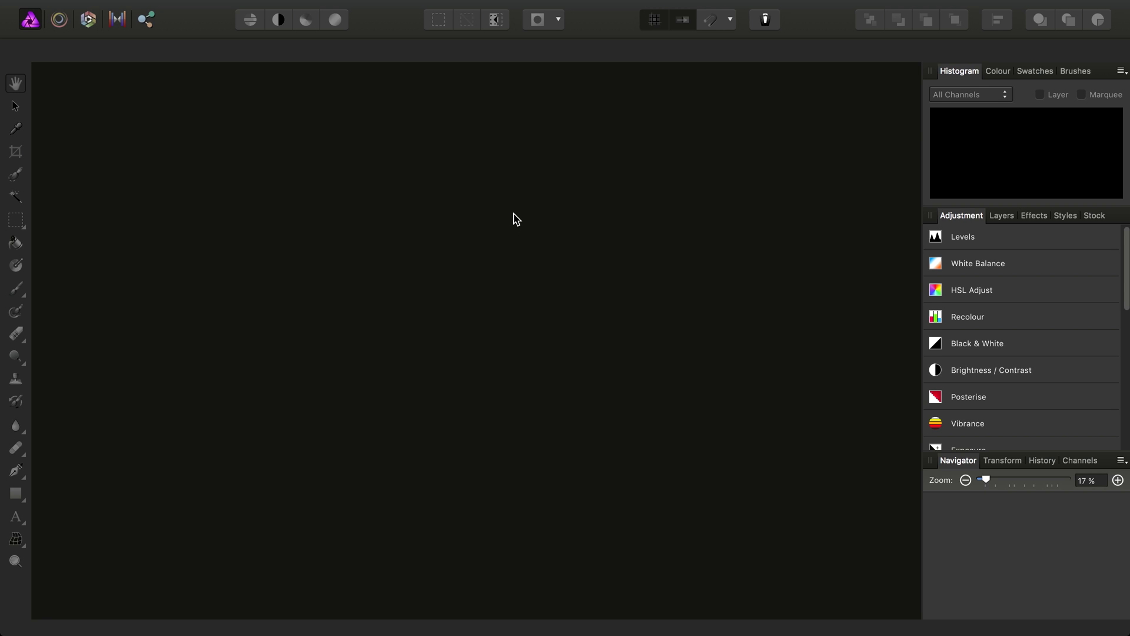
# Open the New Batch Job dialog from the File menu
pyautogui.moveTo(293, 2)
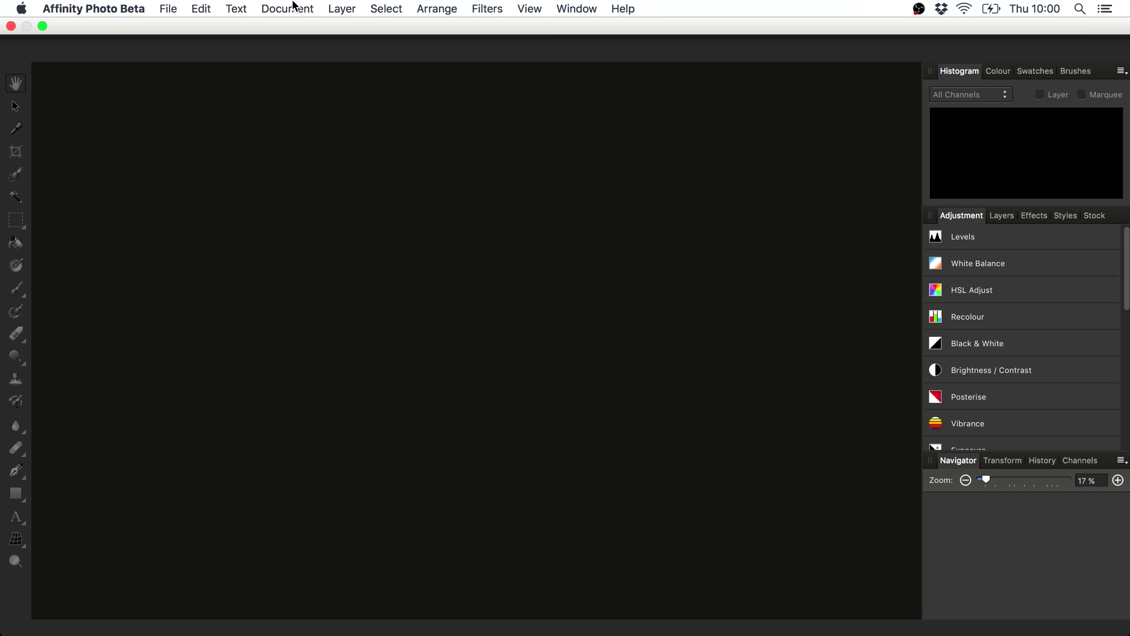
pyautogui.click(170, 9)
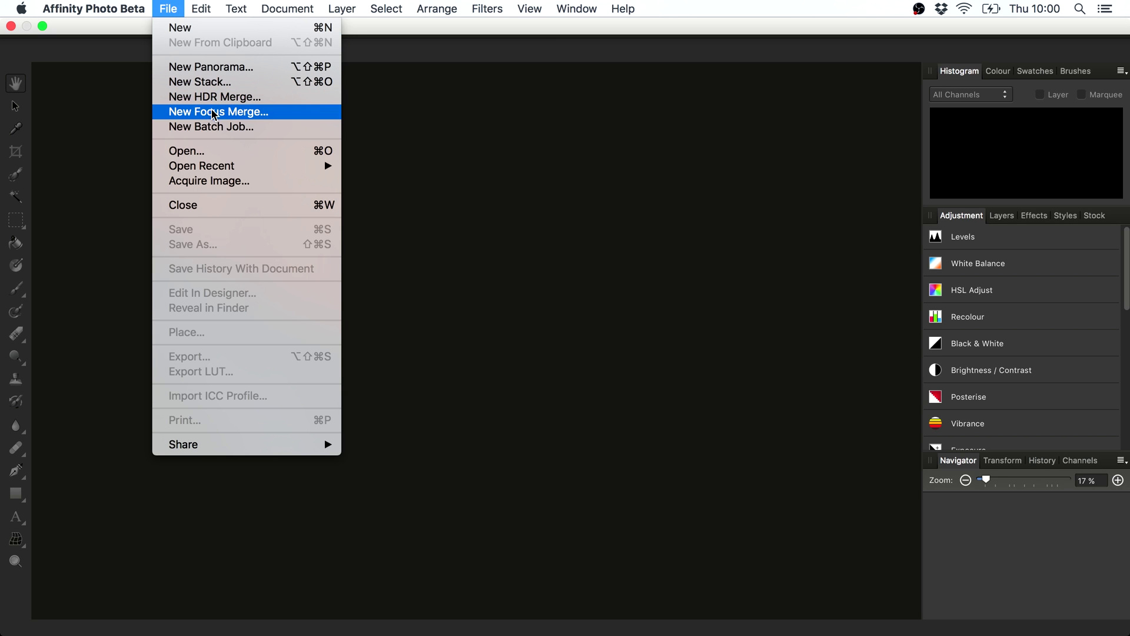
pyautogui.click(263, 129)
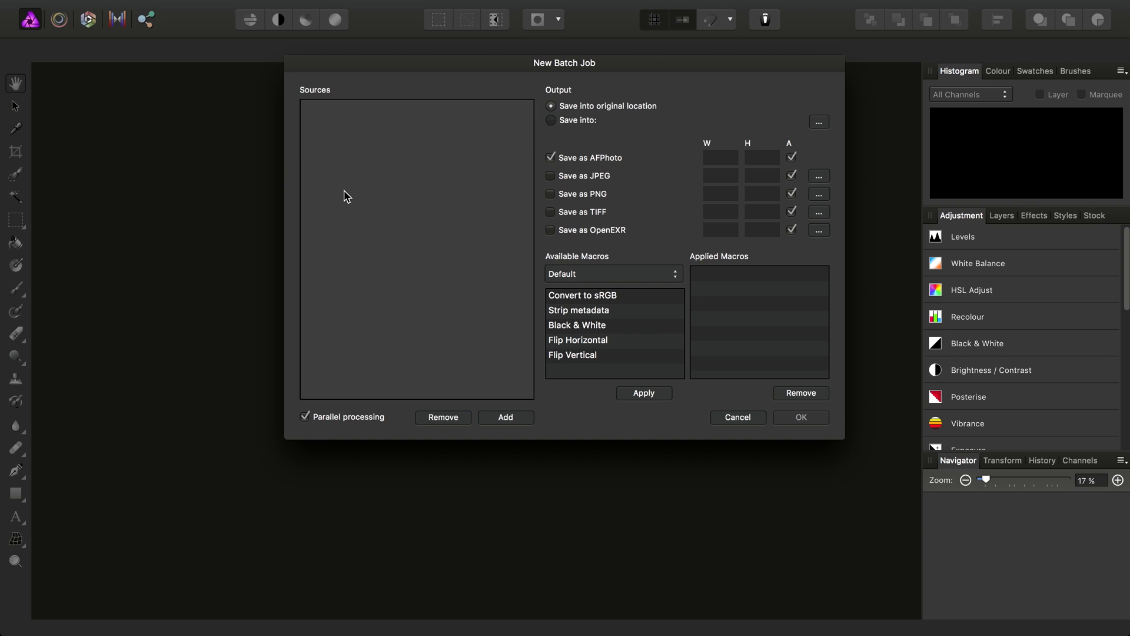
# Add the eight .ORF raw files from the Batch Processing folder as batch sources
pyautogui.click(507, 420)
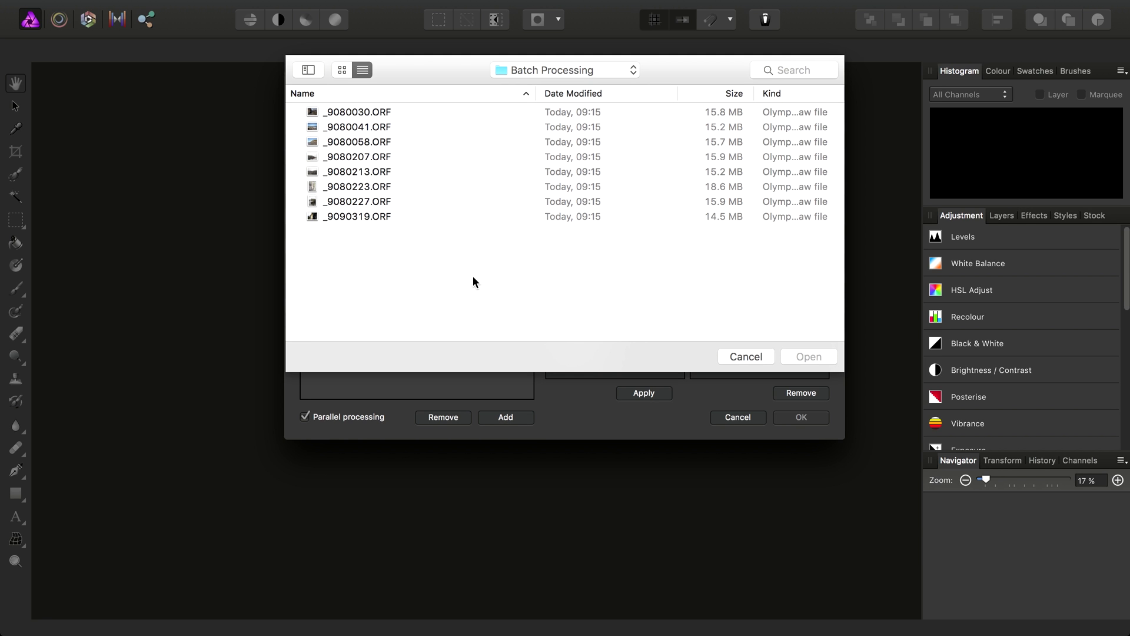
pyautogui.moveTo(411, 256); pyautogui.dragTo(406, 109)
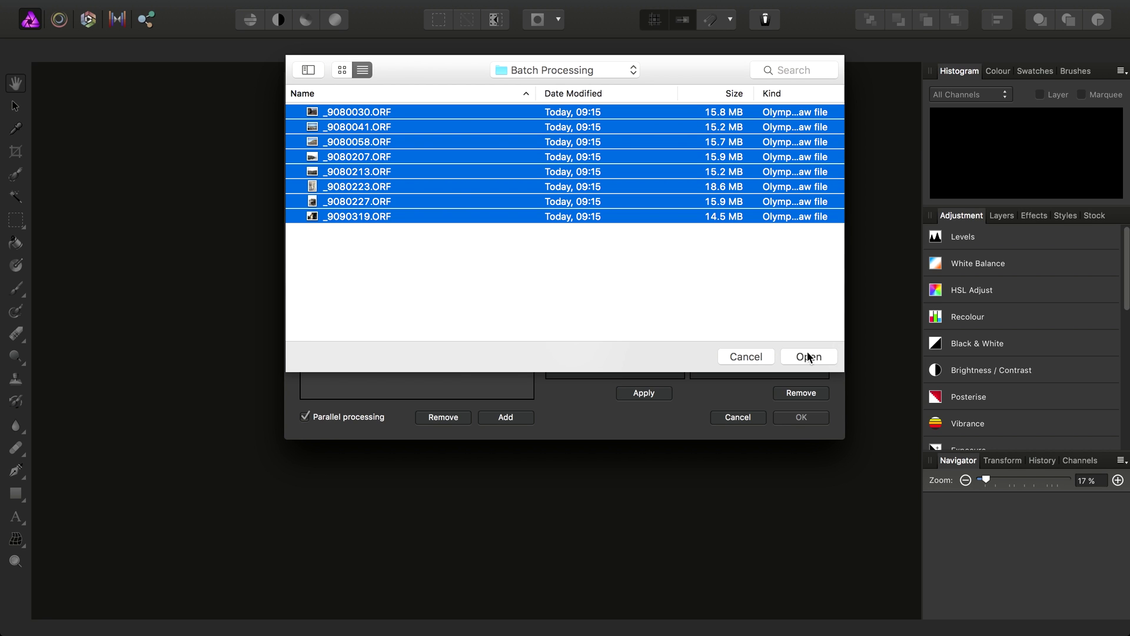
pyautogui.click(808, 357)
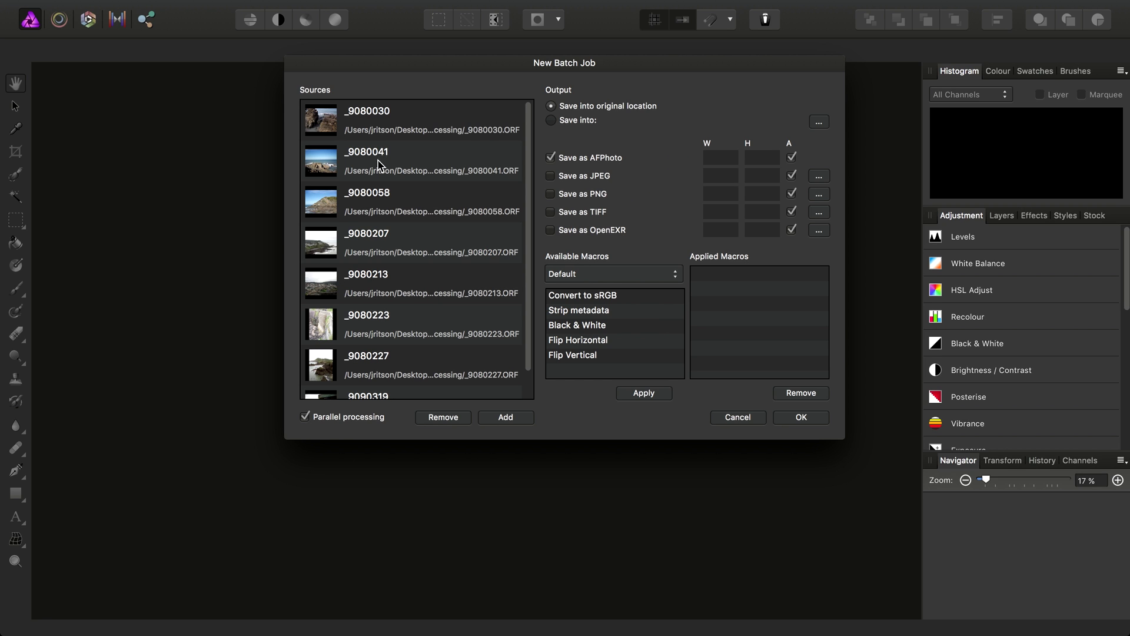
# Switch the output from 'Save into original location' to 'Save into' a chosen folder
pyautogui.scroll(-2, 527, 189)
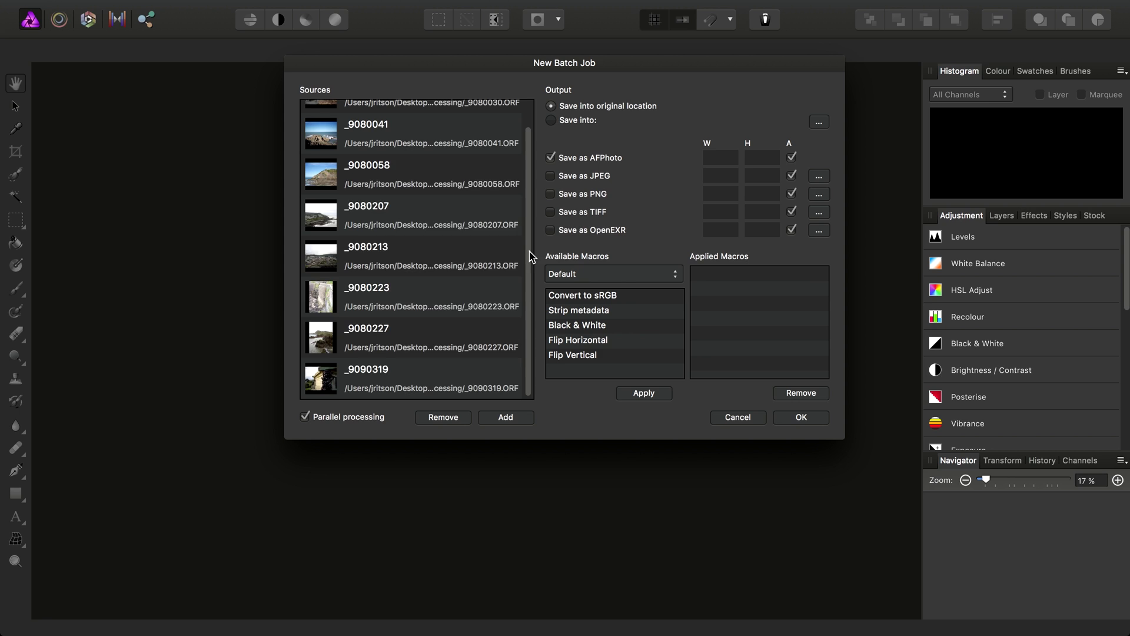
pyautogui.scroll(2, 536, 186)
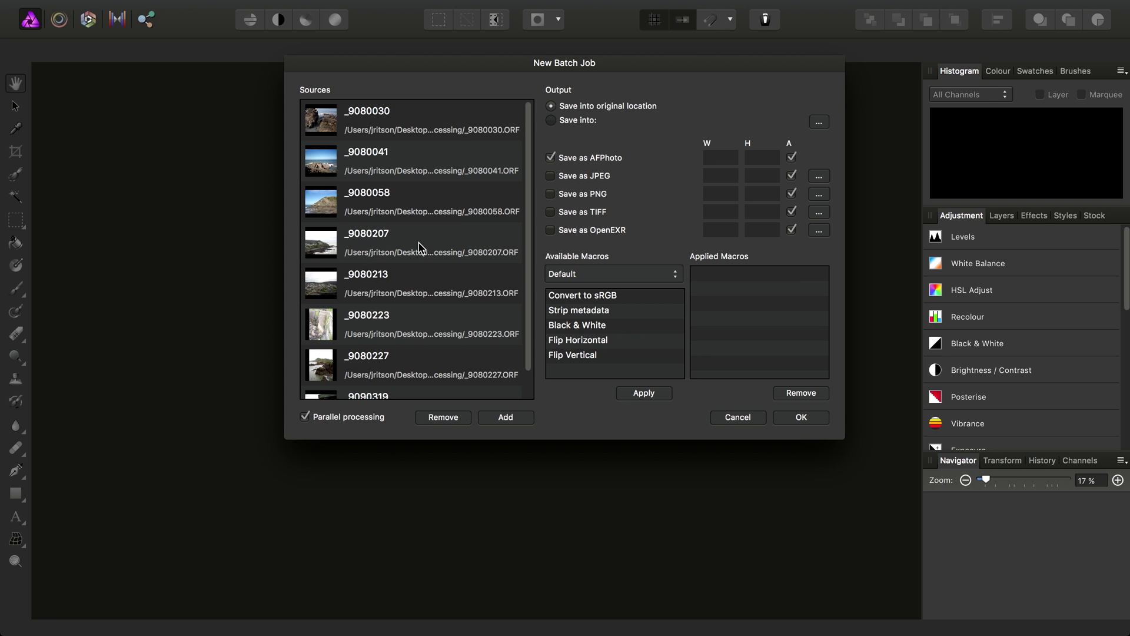
pyautogui.click(571, 121)
# Create a new 'Exported' folder in Batch Processing and set it as the output destination
pyautogui.click(819, 121)
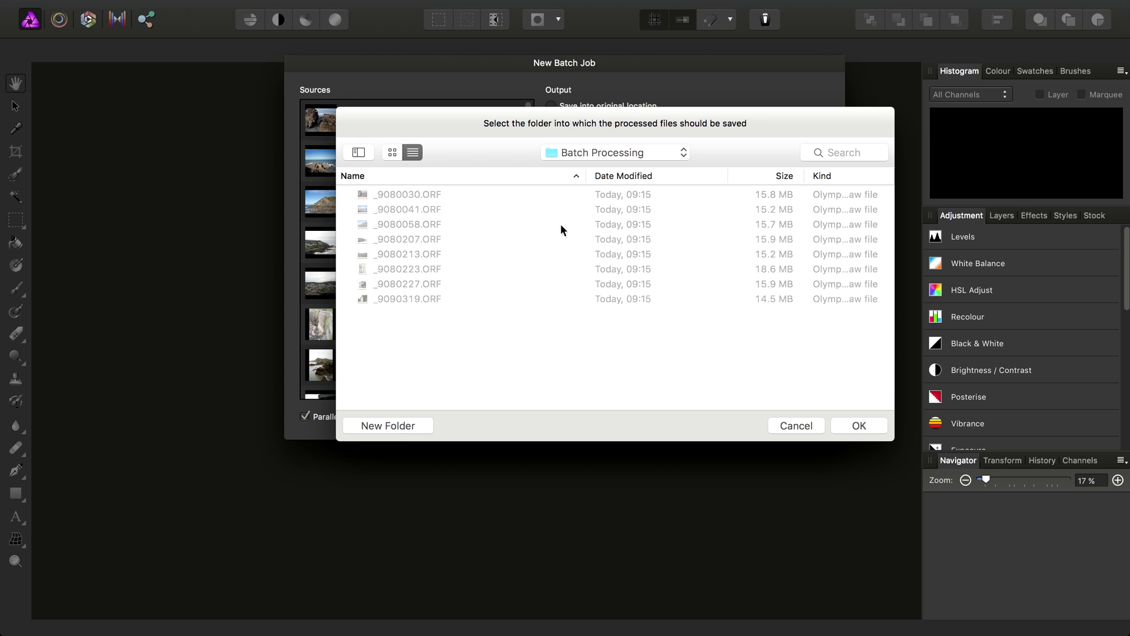
pyautogui.click(408, 425)
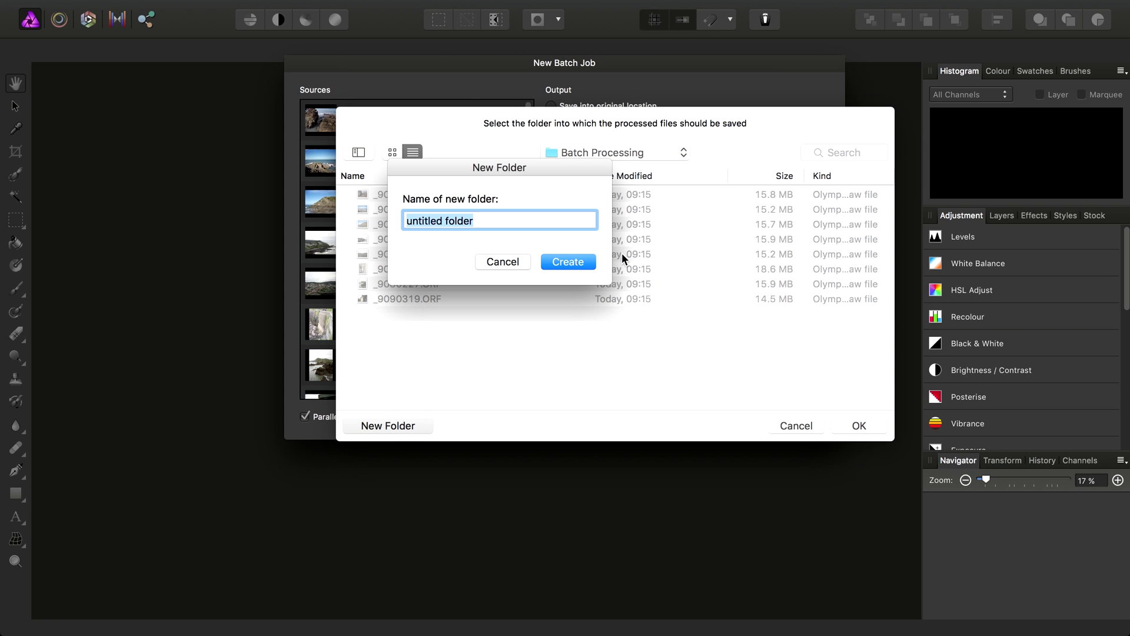
pyautogui.write('Exported')
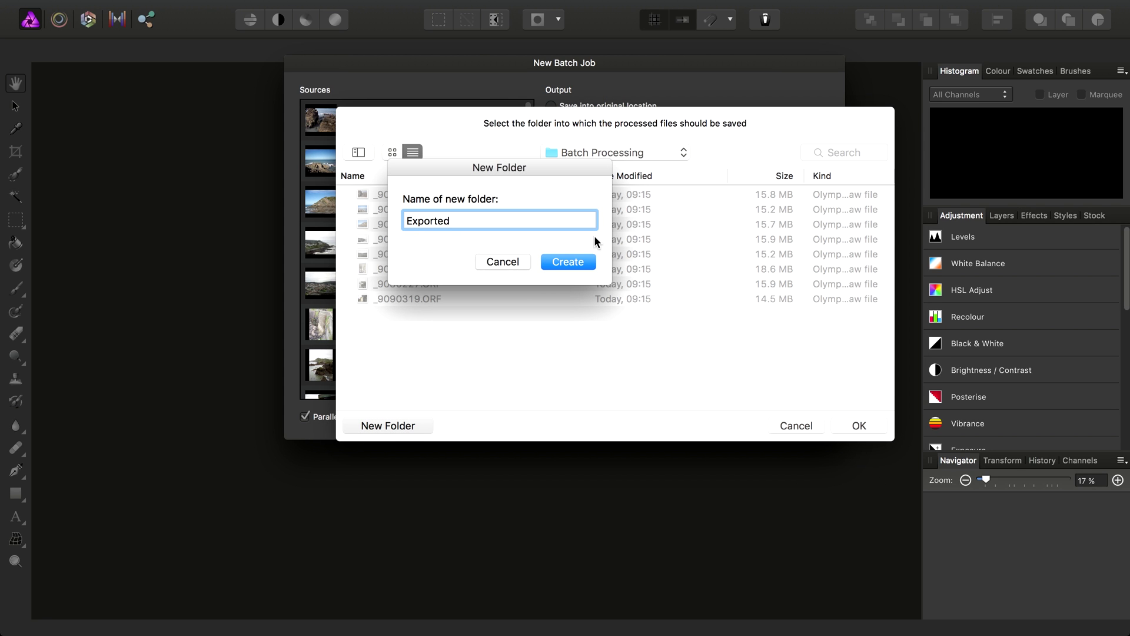
pyautogui.click(563, 255)
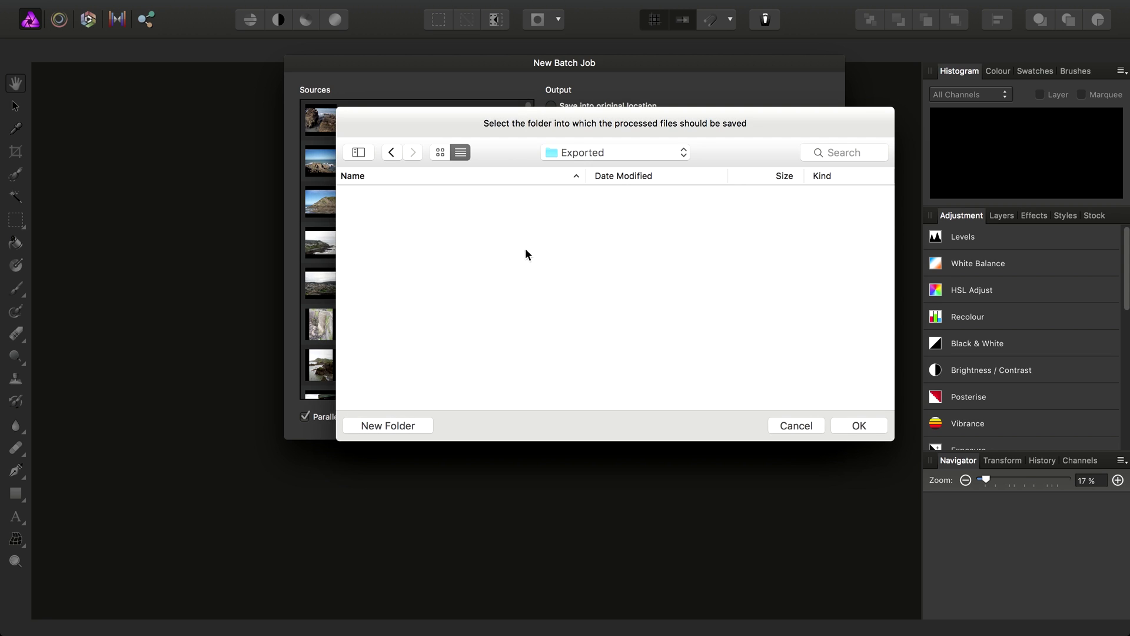
pyautogui.click(838, 425)
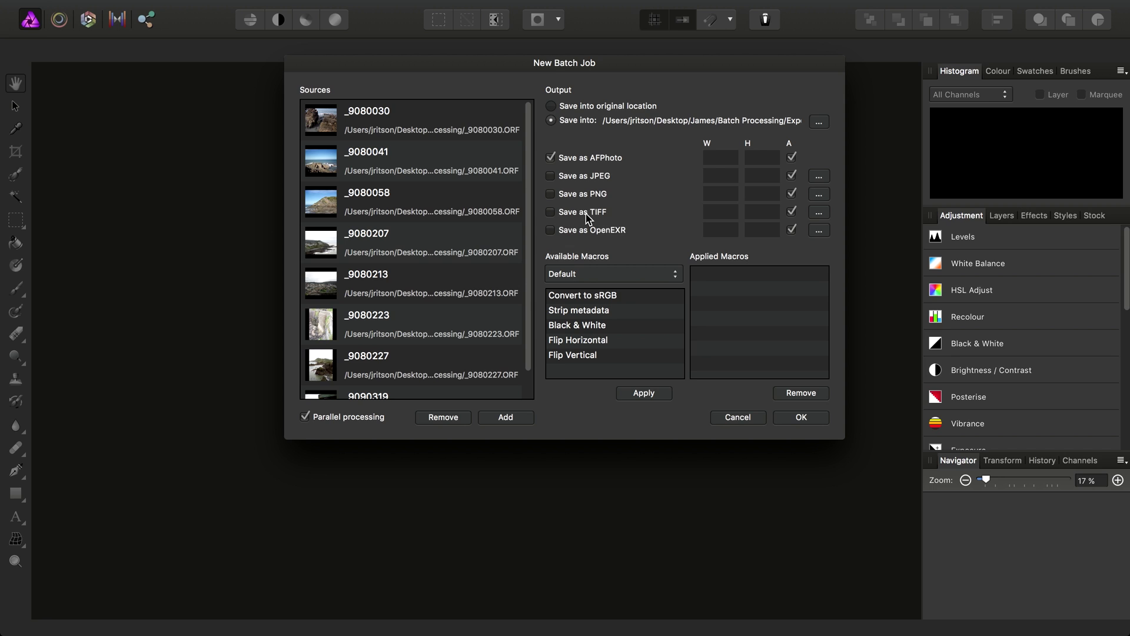
# Untick Save as AFPhoto so the batch outputs only JPEG files
pyautogui.click(604, 162)
# Enter 2560 as both the JPEG output width and height
pyautogui.click(720, 175)
pyautogui.write('2560')
pyautogui.click(767, 175)
pyautogui.write('2')
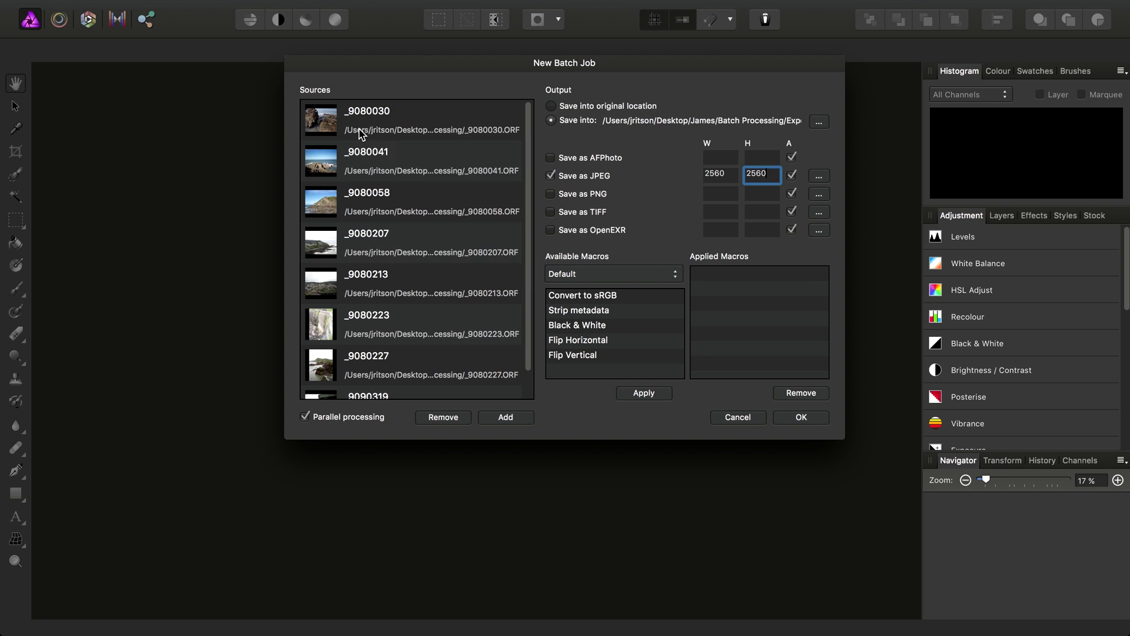
pyautogui.click(731, 176)
# Set the JPEG export resampling to Lanczos 3 (separable)
pyautogui.click(820, 176)
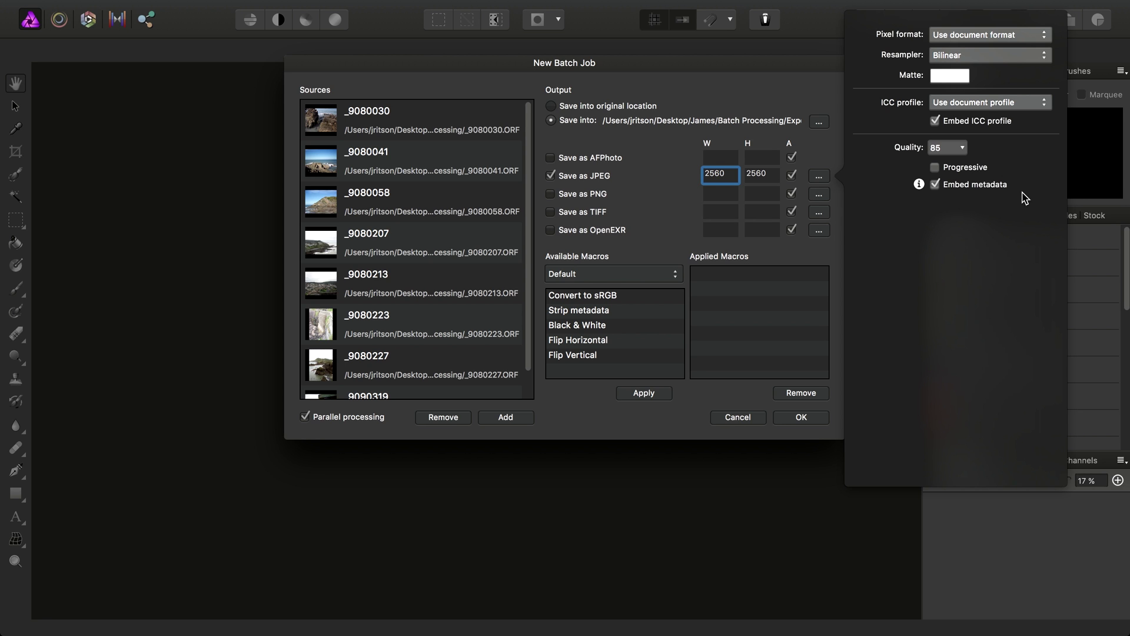
pyautogui.click(818, 195)
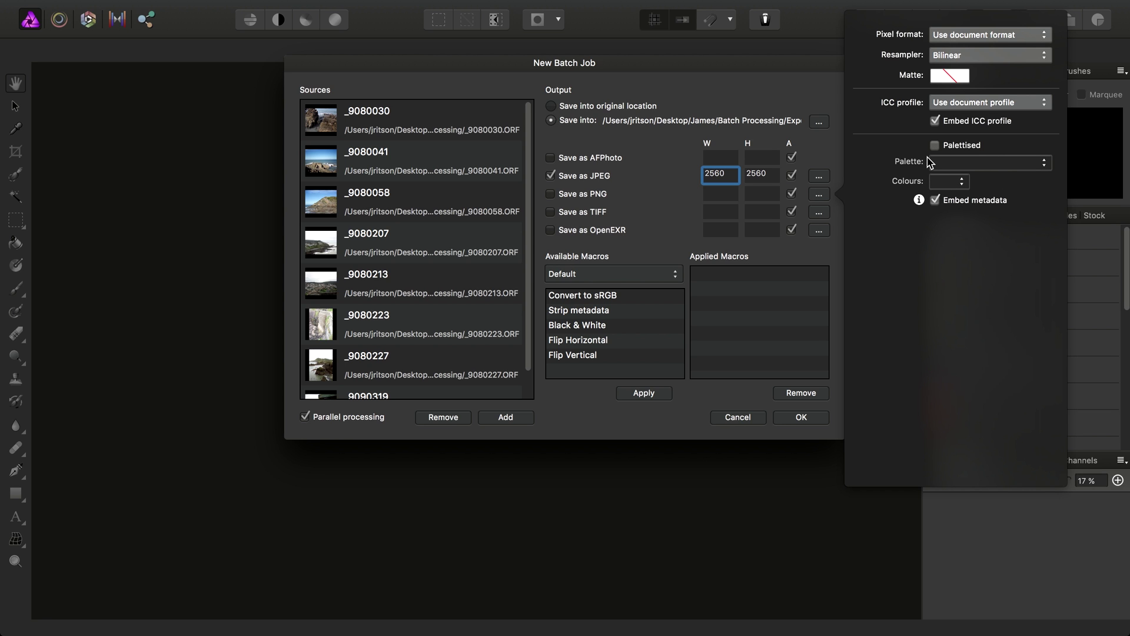
pyautogui.click(818, 176)
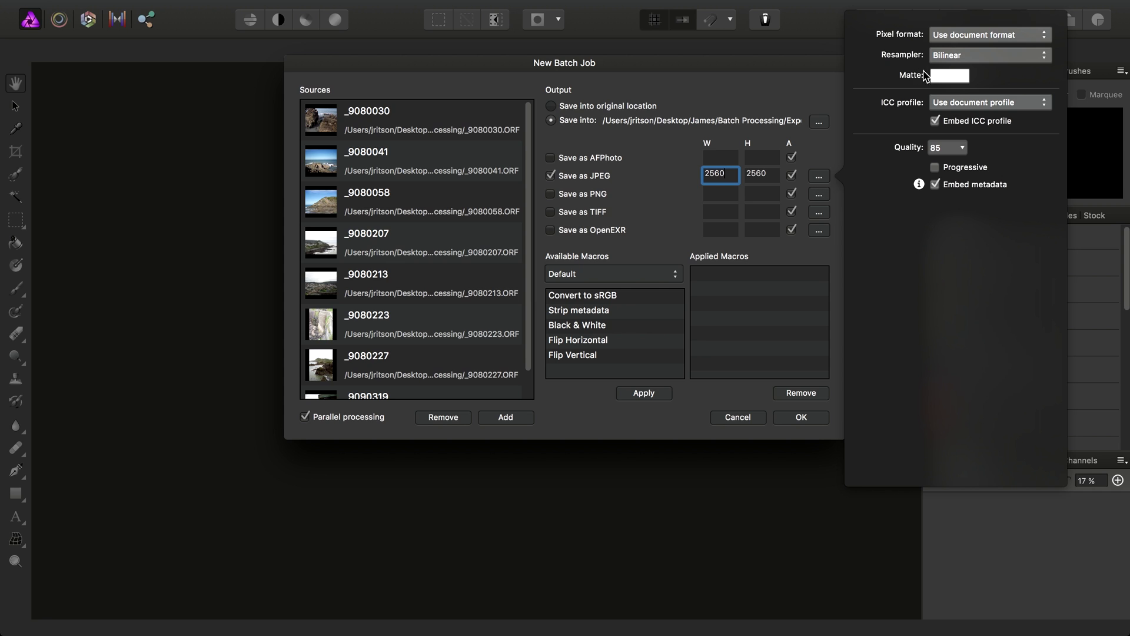
pyautogui.click(1042, 55)
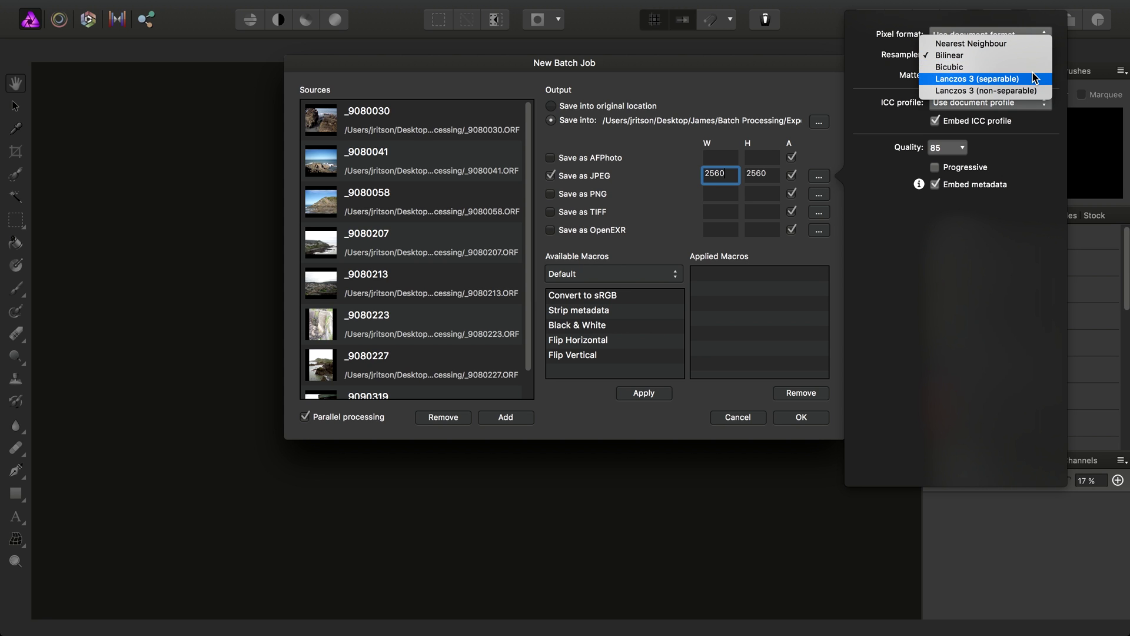
pyautogui.click(979, 79)
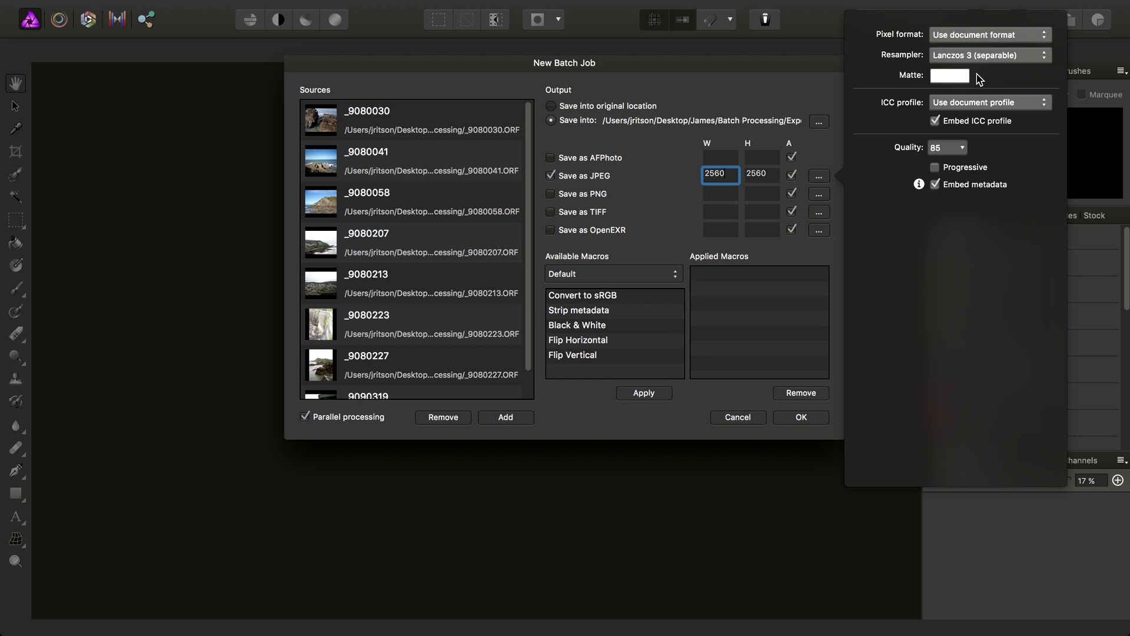
# Lower the JPEG quality to 80 and close the JPEG options
pyautogui.click(963, 147)
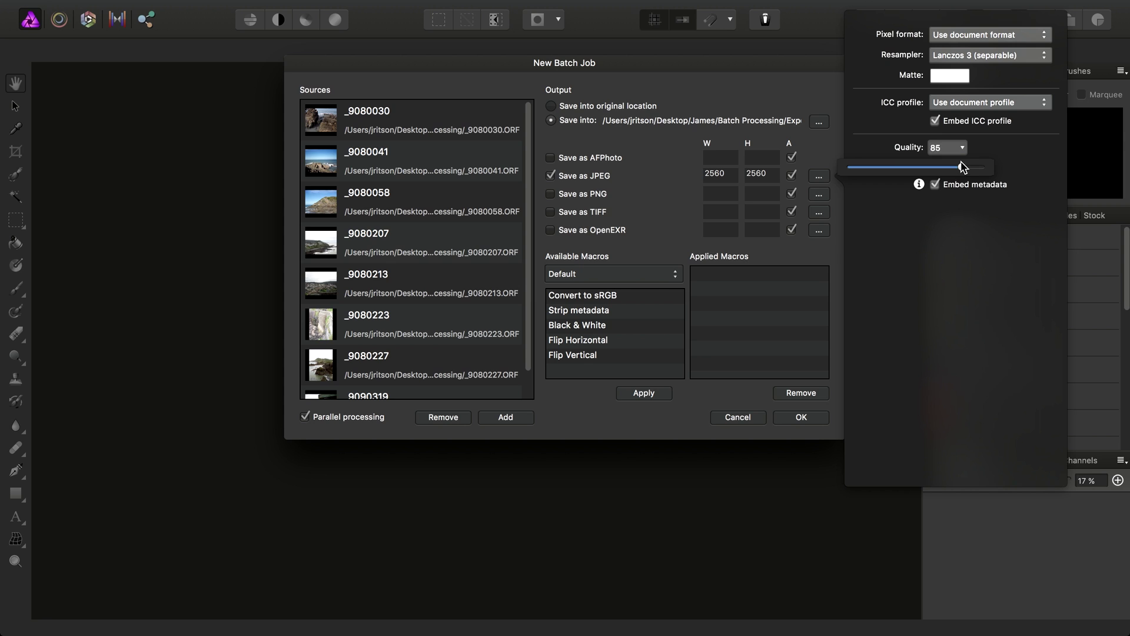
pyautogui.moveTo(963, 166)
pyautogui.mouseDown()
pyautogui.moveTo(919, 168)
pyautogui.moveTo(956, 170)
pyautogui.mouseUp()
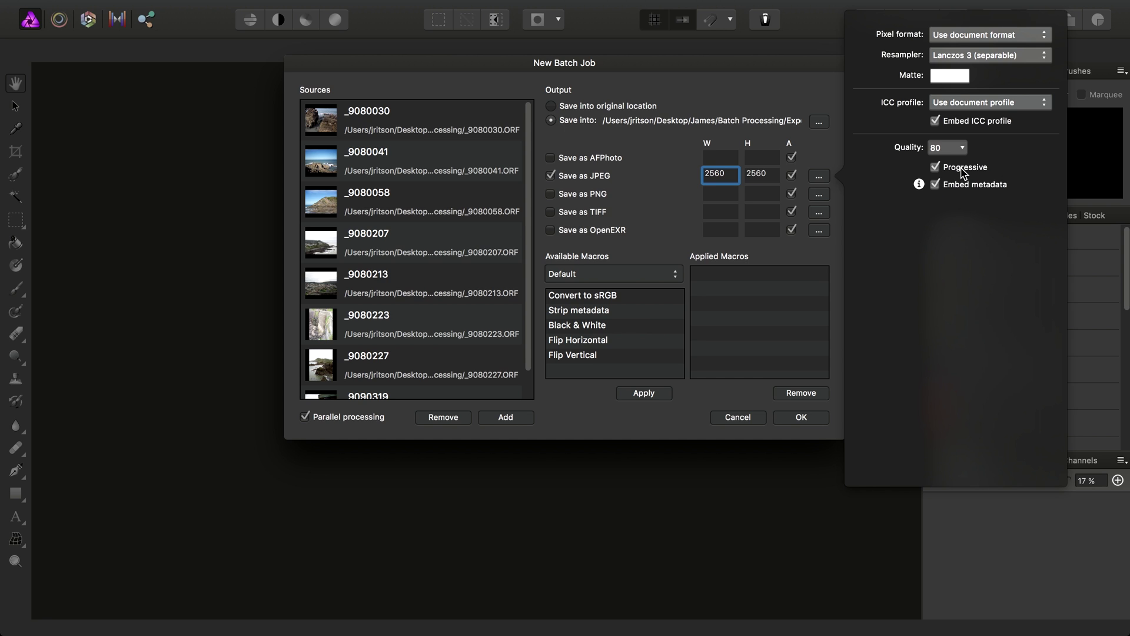
pyautogui.click(832, 155)
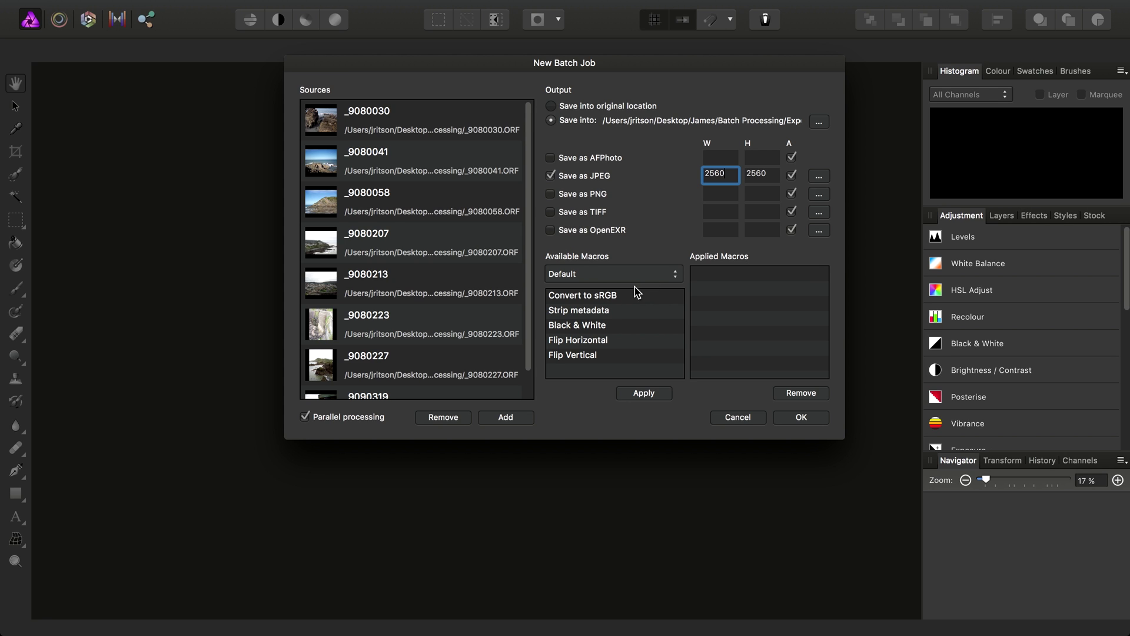
# Apply the Black & White macro from the Default category
pyautogui.click(657, 276)
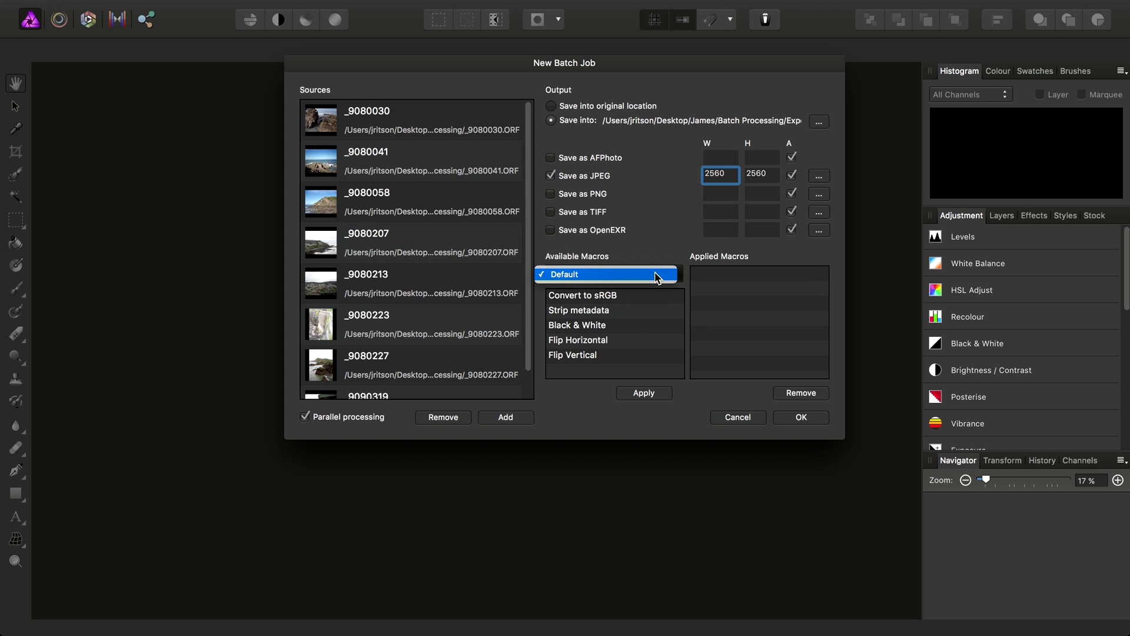
pyautogui.click(614, 256)
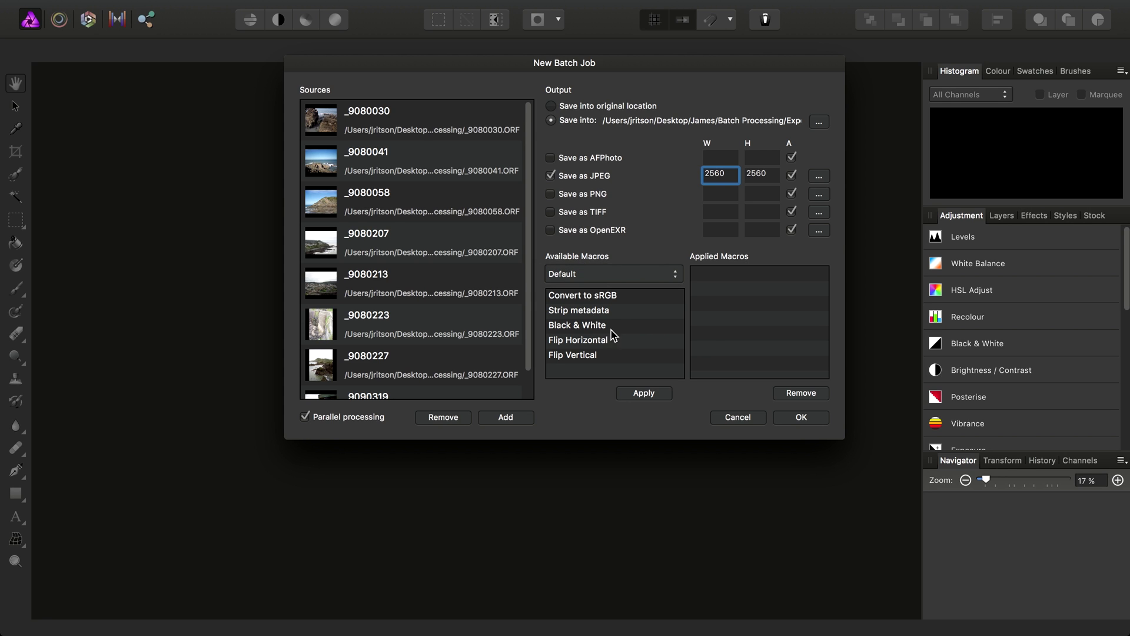
pyautogui.click(589, 328)
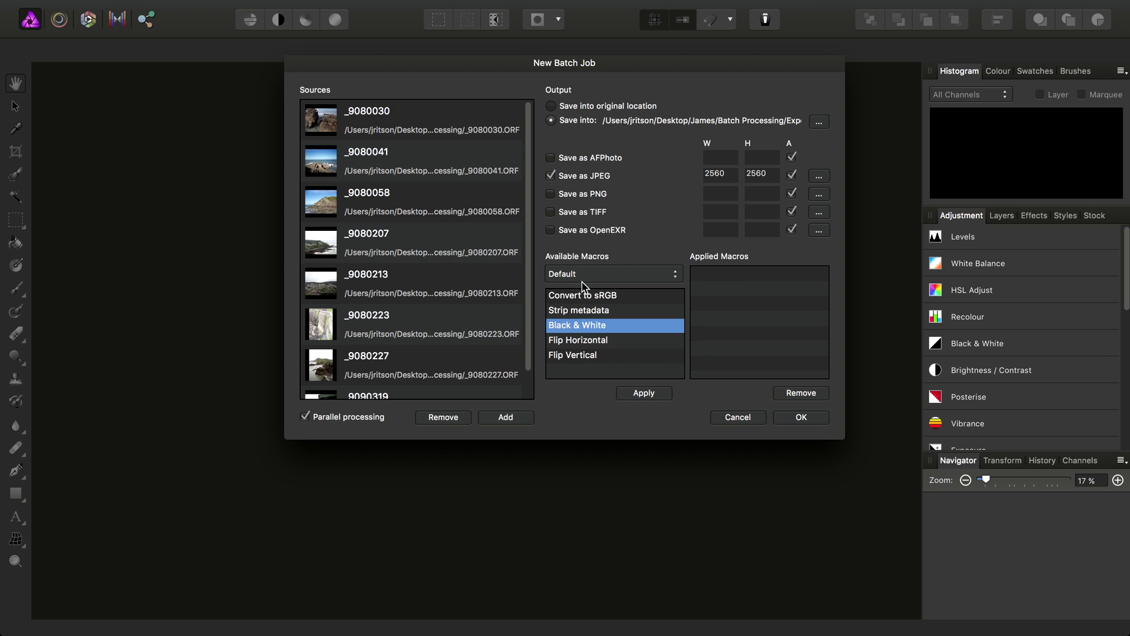
pyautogui.click(654, 398)
# Replace Black & White with Flip Horizontal in Applied Macros and run the batch
pyautogui.click(730, 278)
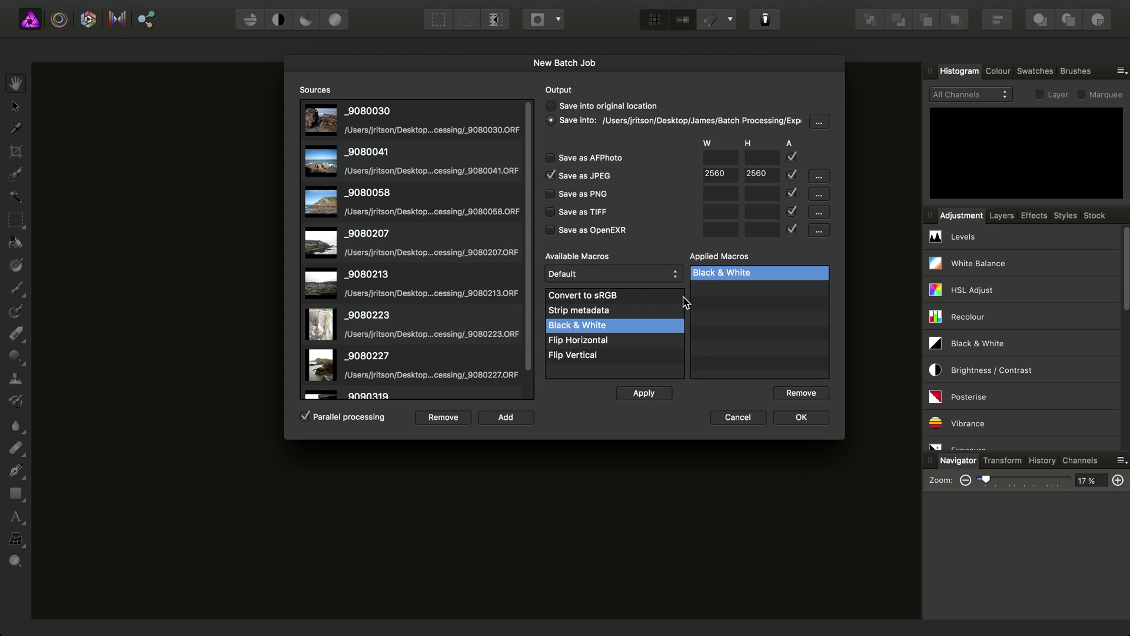
pyautogui.click(816, 393)
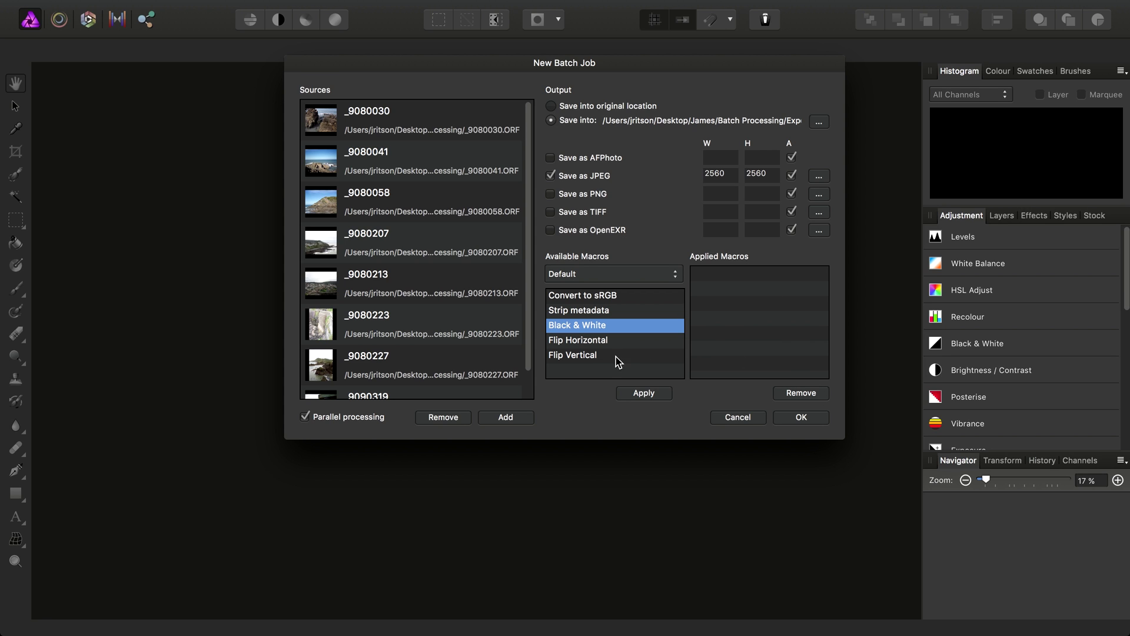
pyautogui.click(604, 343)
pyautogui.click(640, 397)
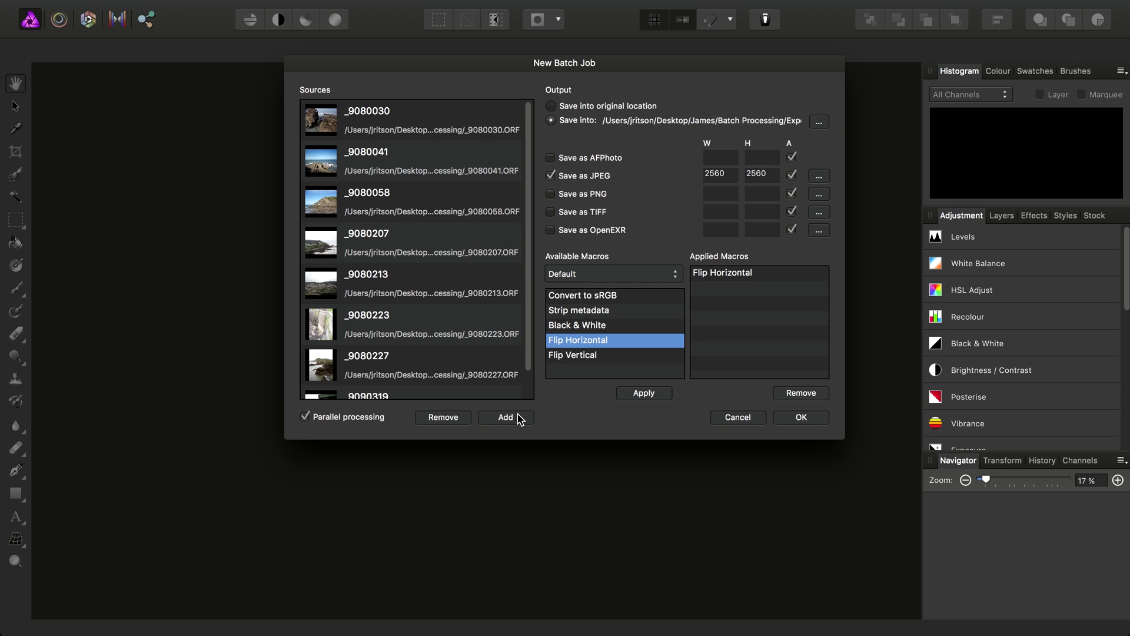
pyautogui.click(810, 420)
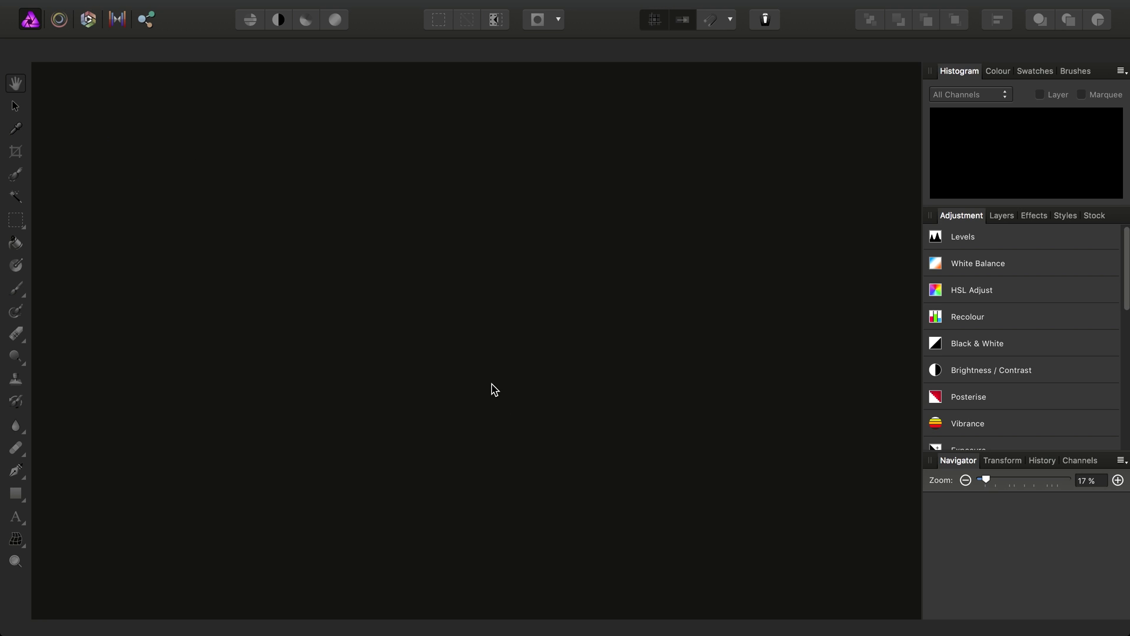
# Switch to Finder, open the Exported folder and browse its eight JPEGs in Cover Flow
pyautogui.hotkey('ctrl', 'Right')
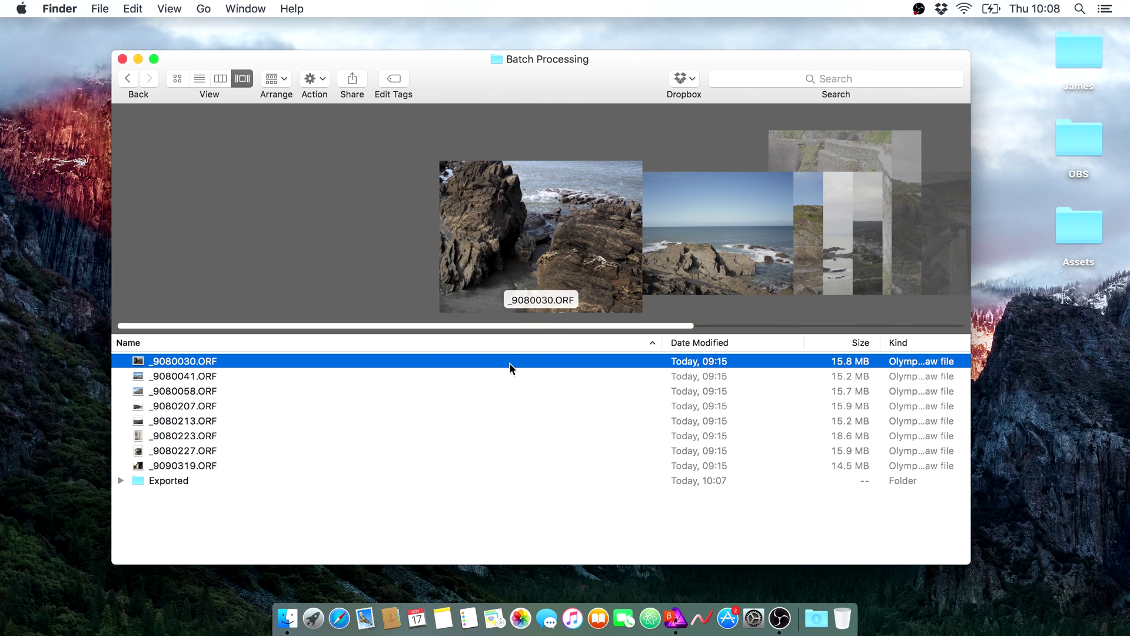
pyautogui.click(175, 479)
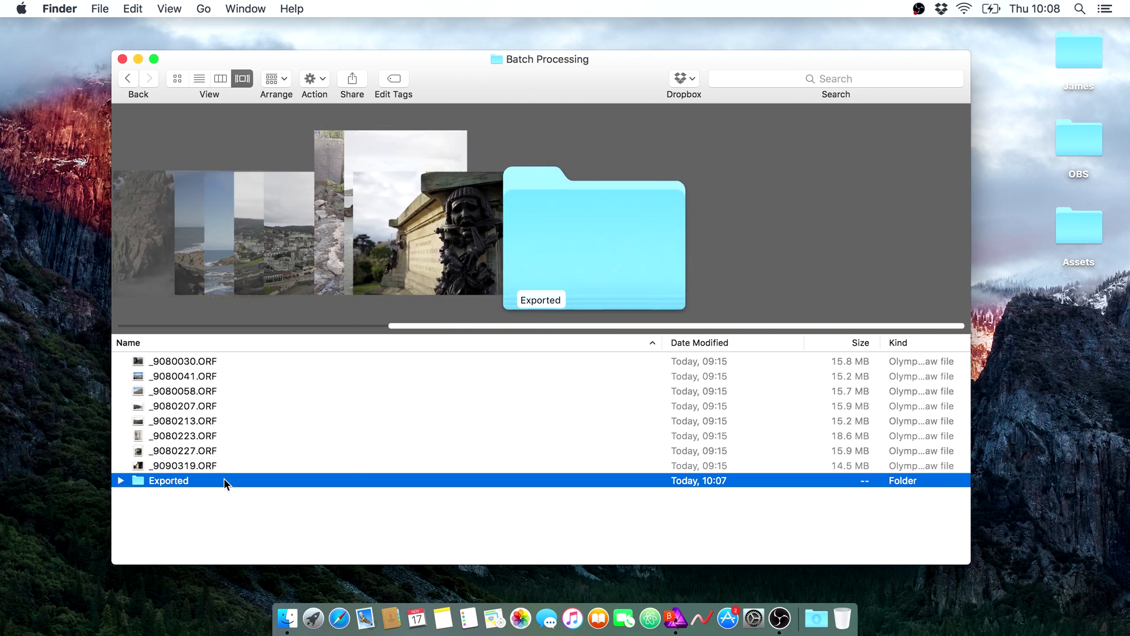
pyautogui.doubleClick(192, 480)
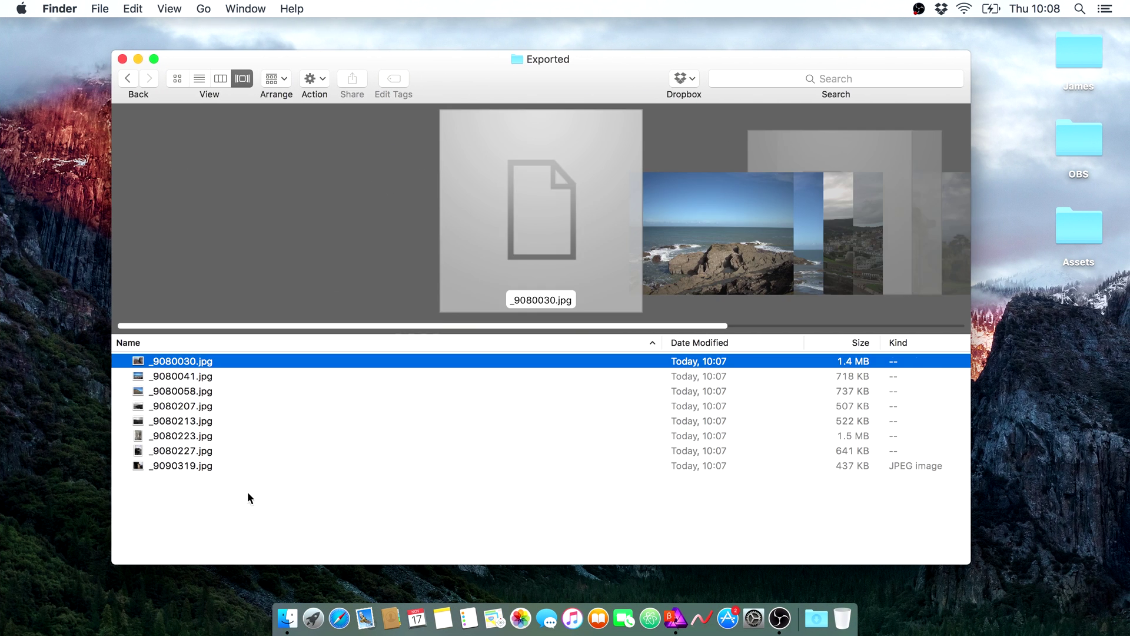
pyautogui.hscroll(7, 530, 233)
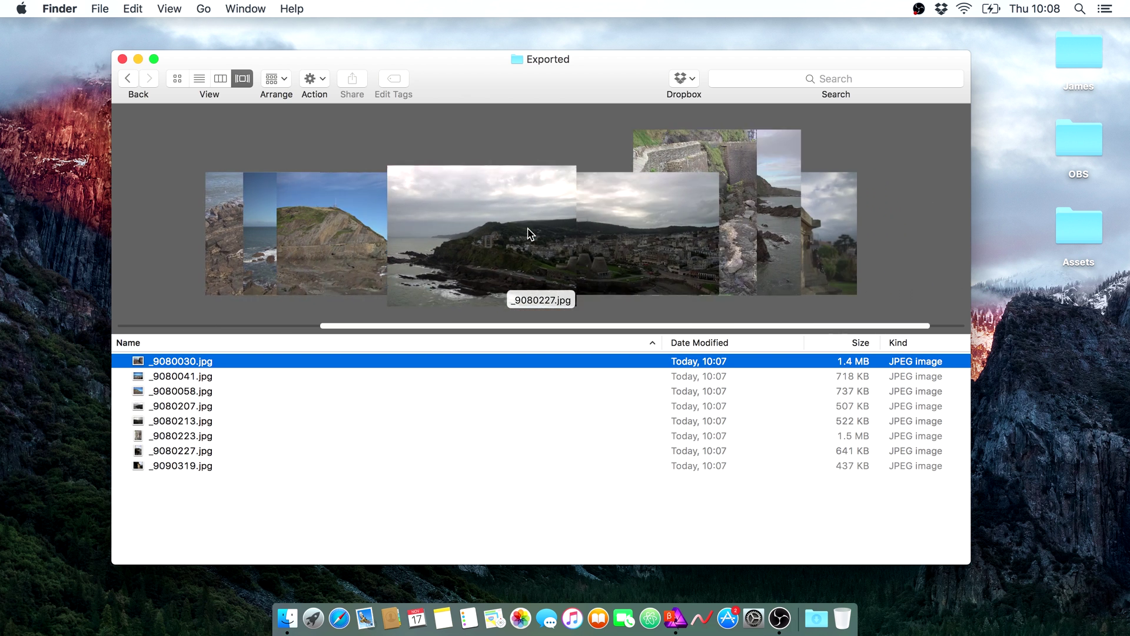
pyautogui.hscroll(-1, 538, 240)
pyautogui.hscroll(-5, 540, 240)
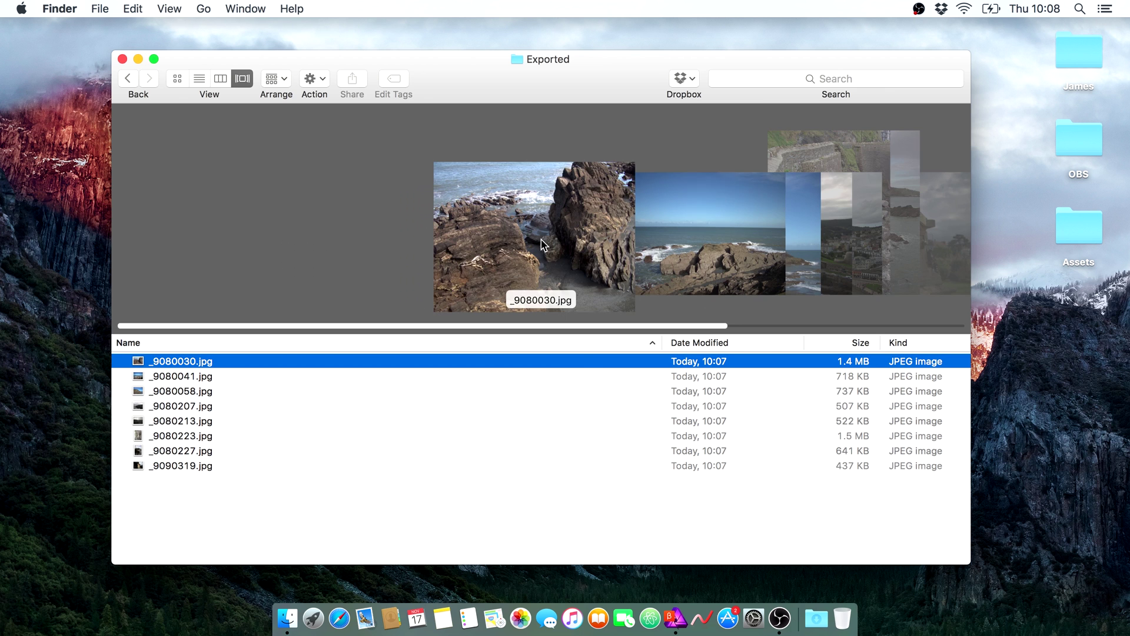
# Return to Affinity Photo and open another New Batch Job dialog from the File menu
pyautogui.click(676, 619)
pyautogui.click(170, 9)
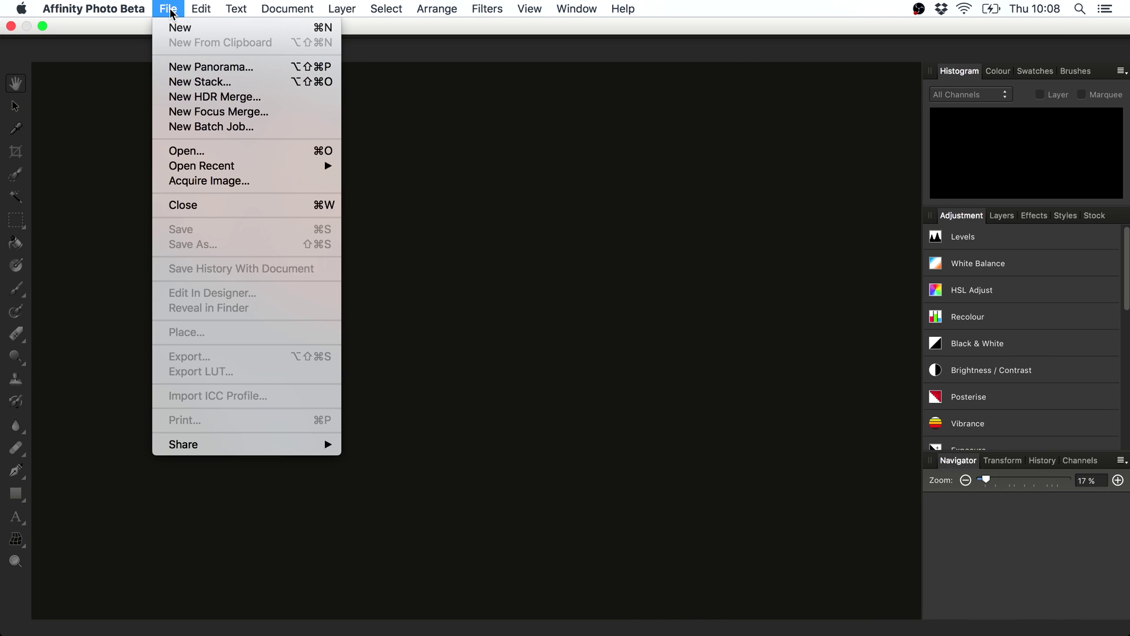
pyautogui.click(202, 127)
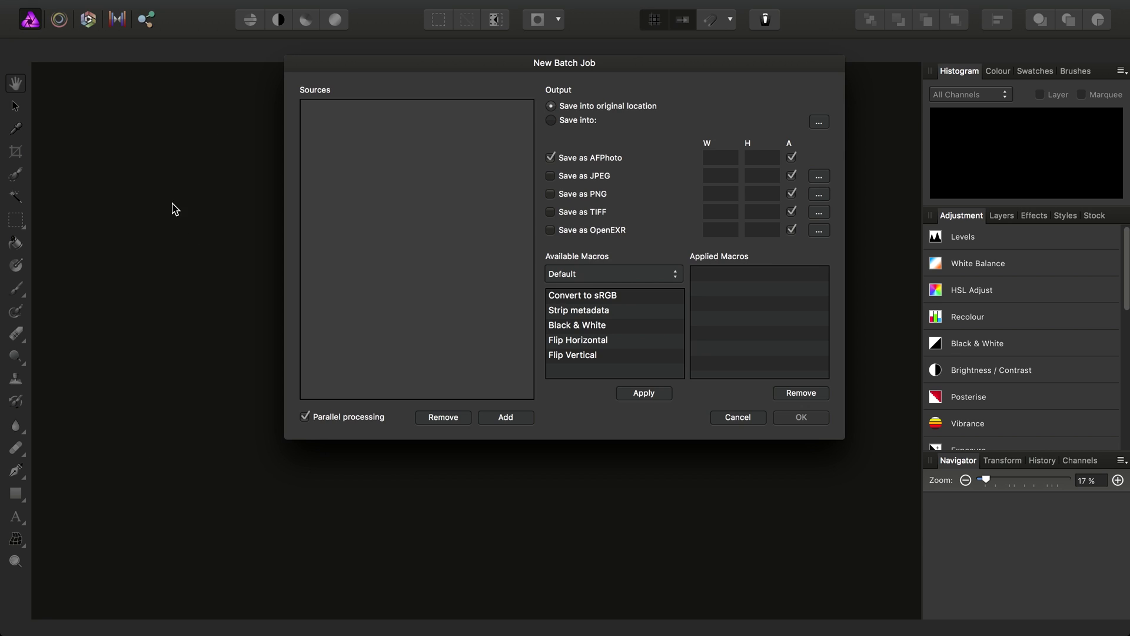